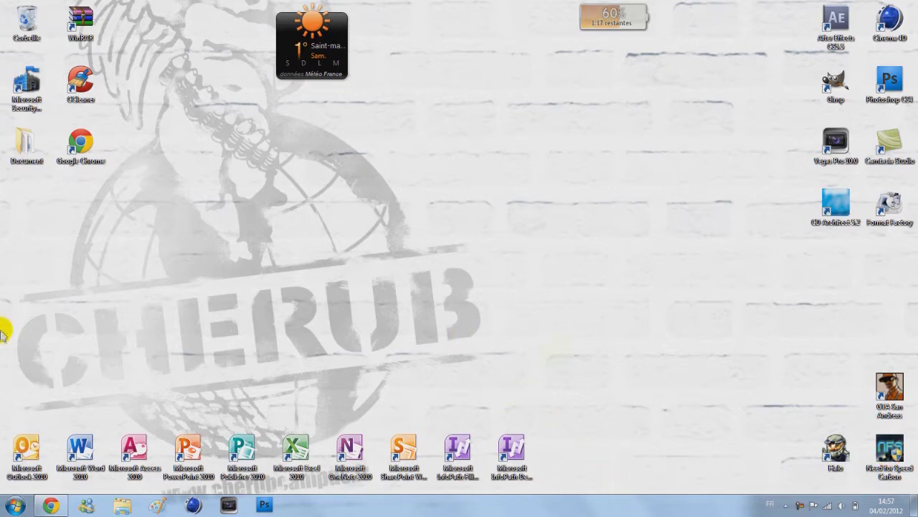
- Switch to Google Chrome and open the Google home page in a new tab
{"action": "left_click", "coordinate": [50, 507]}
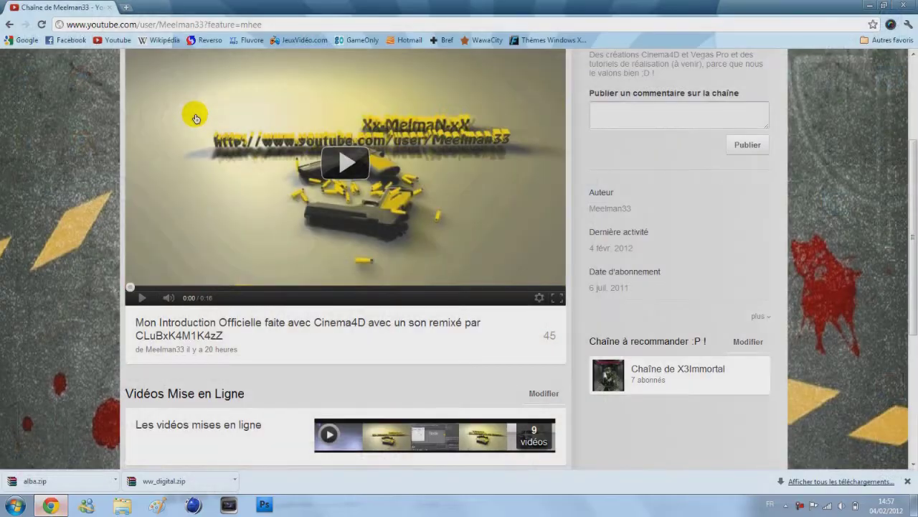
{"action": "left_click", "coordinate": [127, 8]}
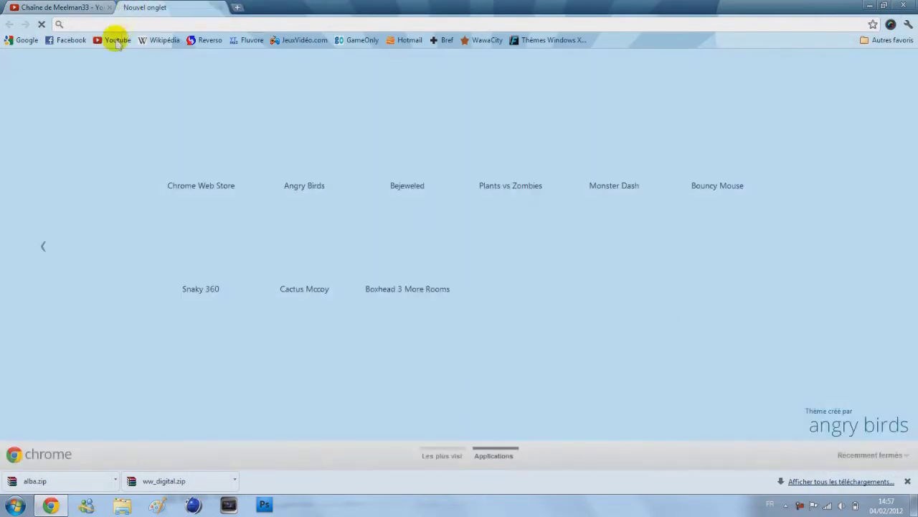
{"action": "left_click", "coordinate": [26, 42]}
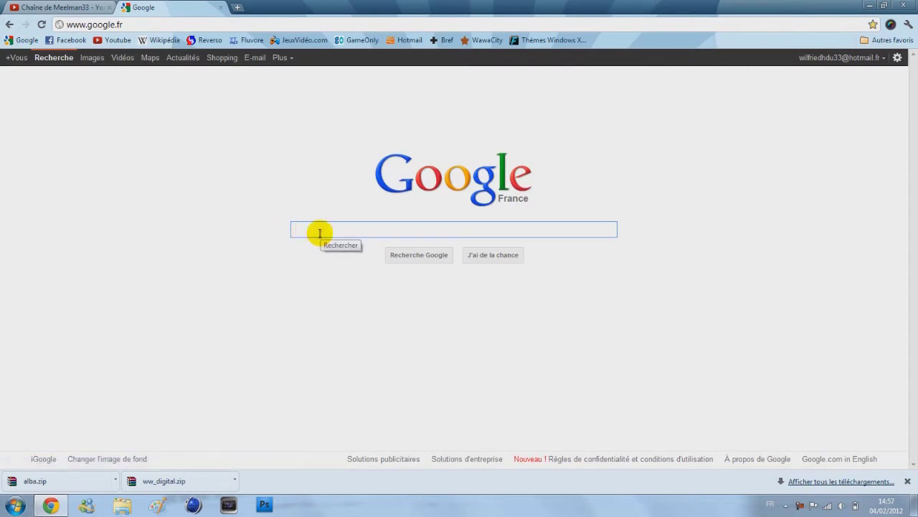
- Search Google for "dafont" and open the dafont.com font download site from the results
{"action": "type", "text": "d afont"}
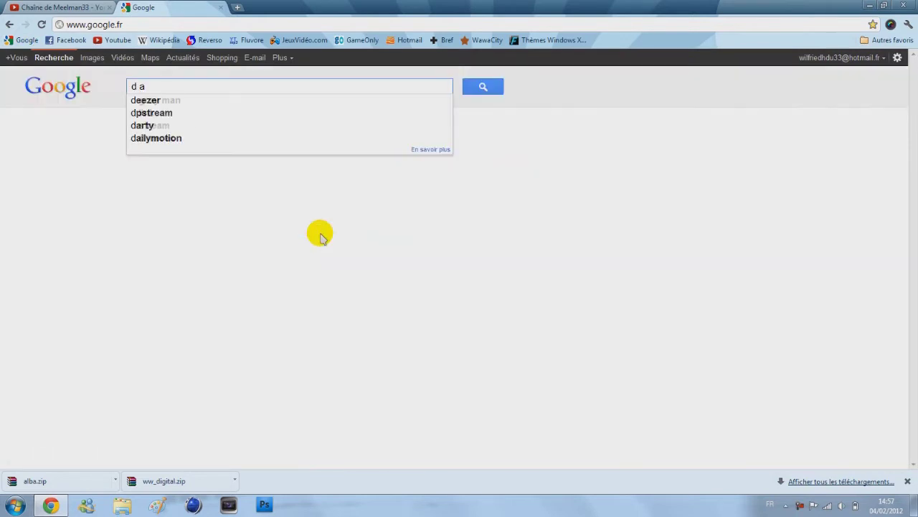
{"action": "key", "text": "BackSpace"}
{"action": "key", "text": "BackSpace"}
{"action": "key", "text": "BackSpace"}
{"action": "key", "text": "BackSpace"}
{"action": "key", "text": "BackSpace"}
{"action": "key", "text": "BackSpace"}
{"action": "key", "text": "BackSpace"}
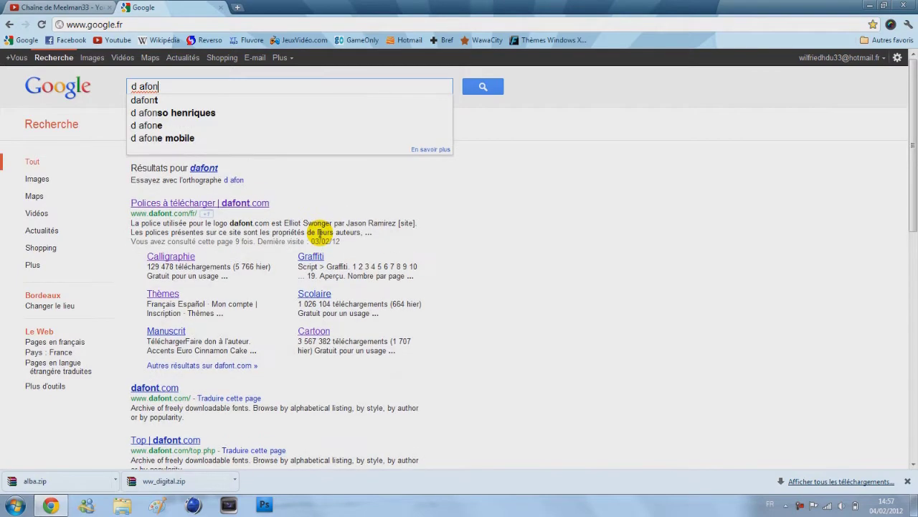
{"action": "type", "text": "da"}
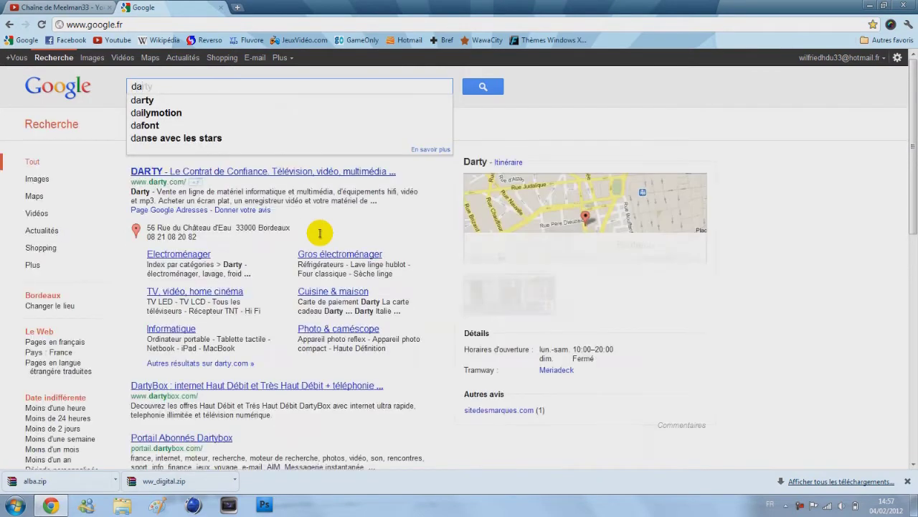
{"action": "type", "text": "font"}
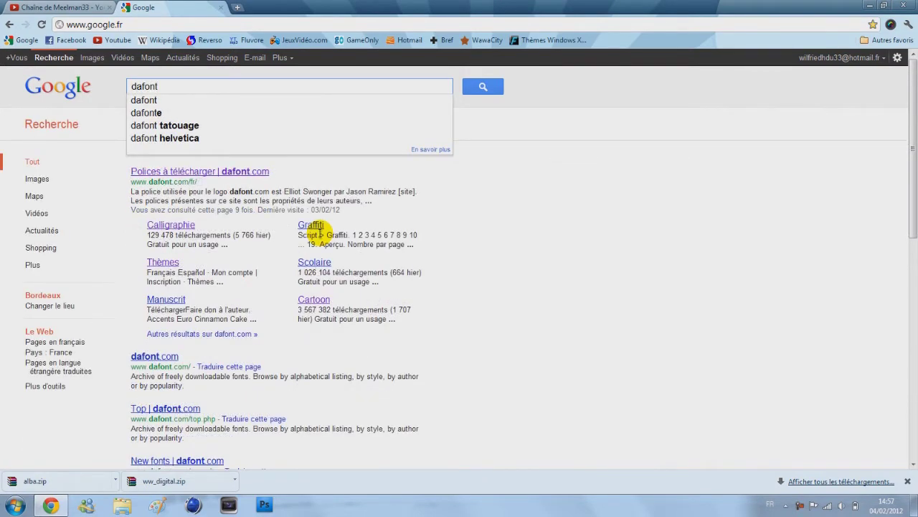
{"action": "key", "text": "Return"}
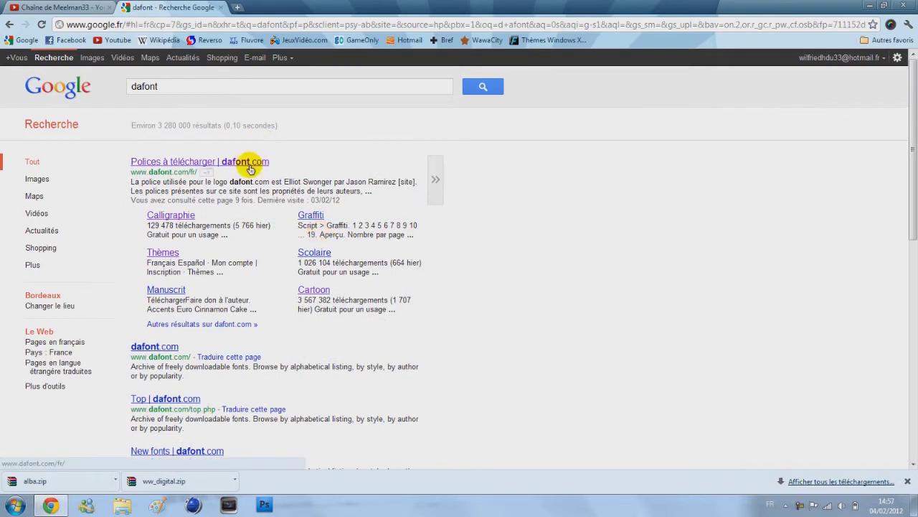
{"action": "left_click", "coordinate": [250, 169]}
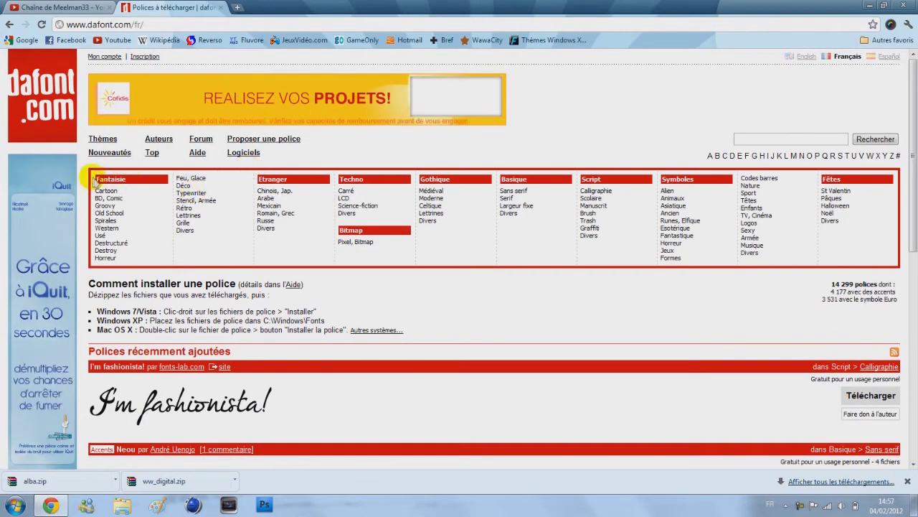
- Look over the dafont home page and open the Graffiti category under Script
{"action": "scroll", "coordinate": [596, 345], "scroll_direction": "down", "scroll_amount": 3}
{"action": "scroll", "coordinate": [590, 301], "scroll_direction": "up", "scroll_amount": 3}
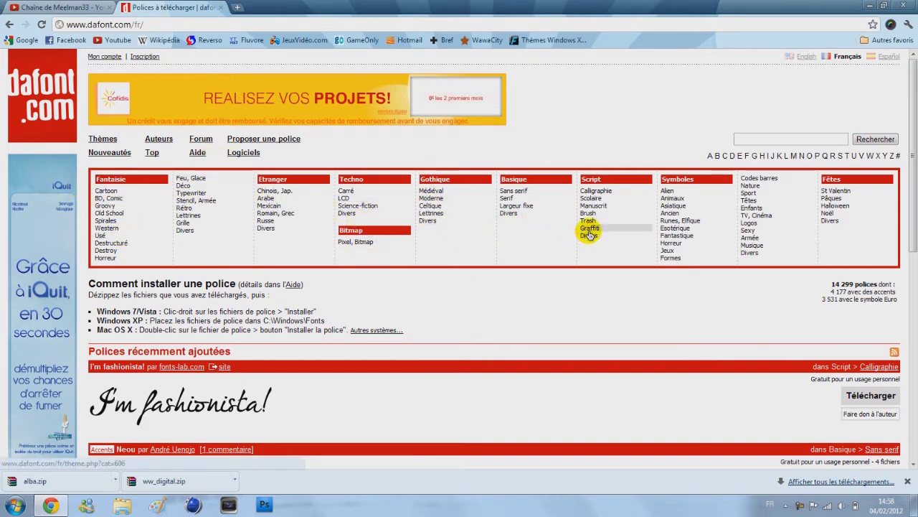
{"action": "scroll", "coordinate": [377, 147], "scroll_direction": "down", "scroll_amount": 2}
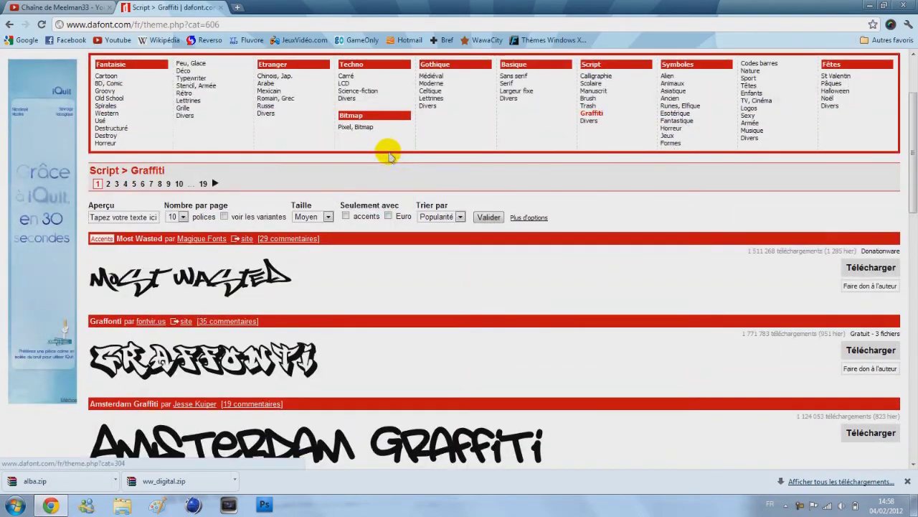
- Browse the first page of graffiti fonts and download the Amsterdam Graffiti font
{"action": "scroll", "coordinate": [385, 144], "scroll_direction": "down", "scroll_amount": 1}
{"action": "scroll", "coordinate": [385, 145], "scroll_direction": "down", "scroll_amount": 3}
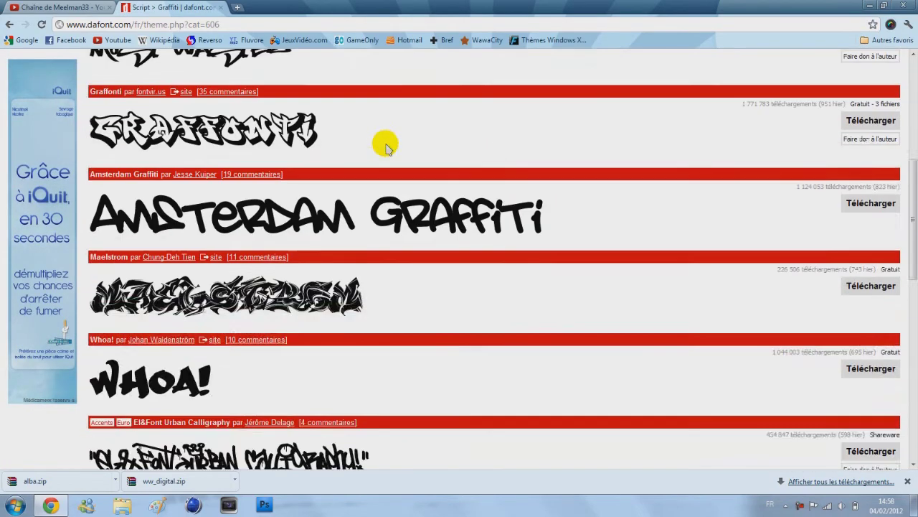
{"action": "scroll", "coordinate": [383, 140], "scroll_direction": "down", "scroll_amount": 5}
{"action": "scroll", "coordinate": [292, 173], "scroll_direction": "down", "scroll_amount": 4}
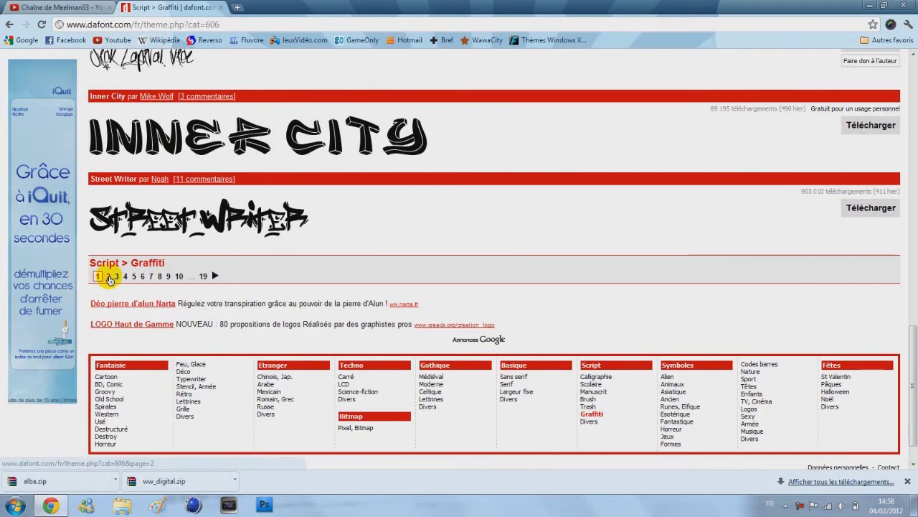
{"action": "scroll", "coordinate": [191, 258], "scroll_direction": "up", "scroll_amount": 5}
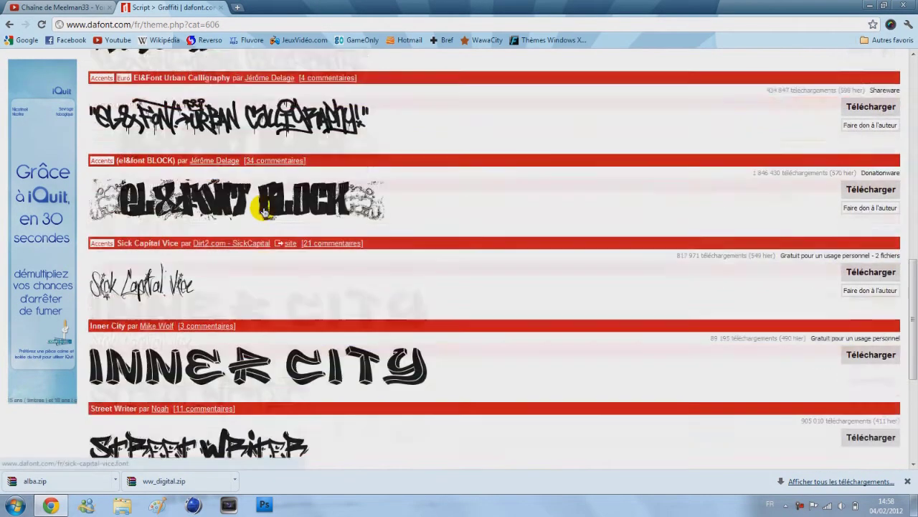
{"action": "scroll", "coordinate": [742, 273], "scroll_direction": "down", "scroll_amount": 4}
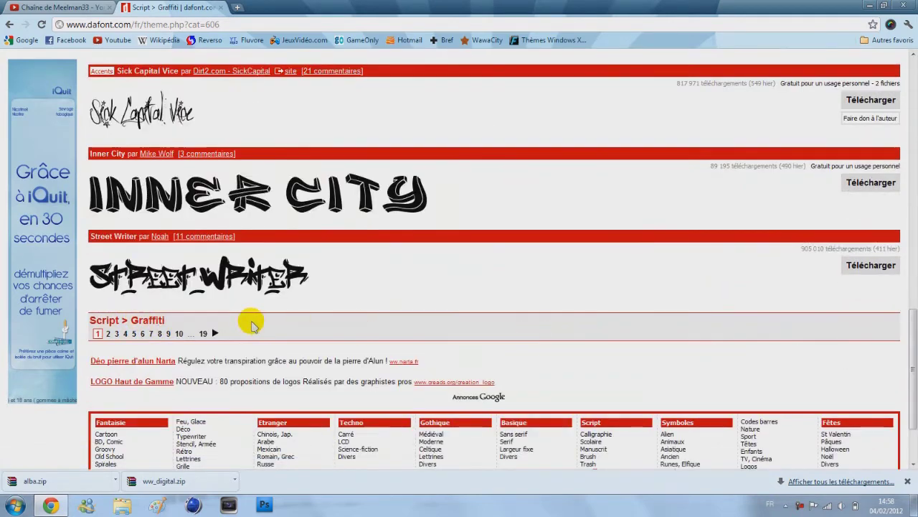
{"action": "scroll", "coordinate": [841, 215], "scroll_direction": "up", "scroll_amount": 5}
{"action": "scroll", "coordinate": [841, 215], "scroll_direction": "up", "scroll_amount": 1}
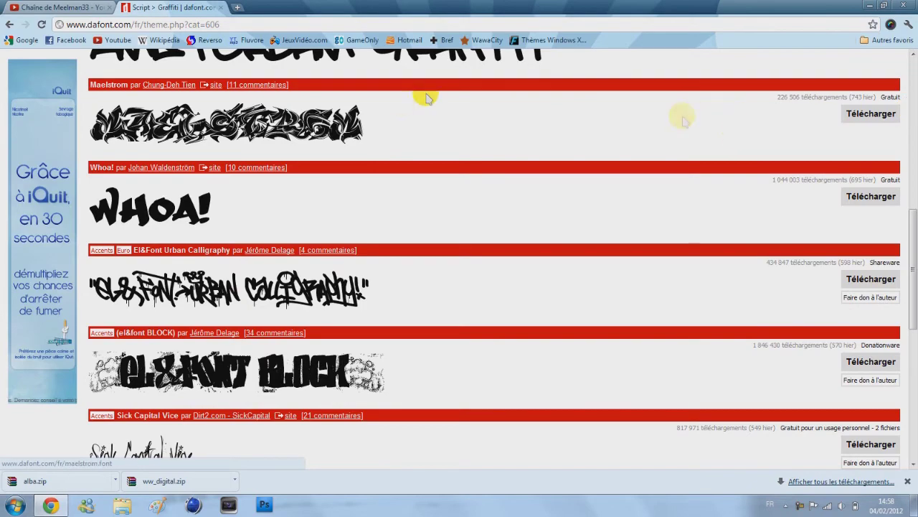
{"action": "scroll", "coordinate": [407, 115], "scroll_direction": "up", "scroll_amount": 3}
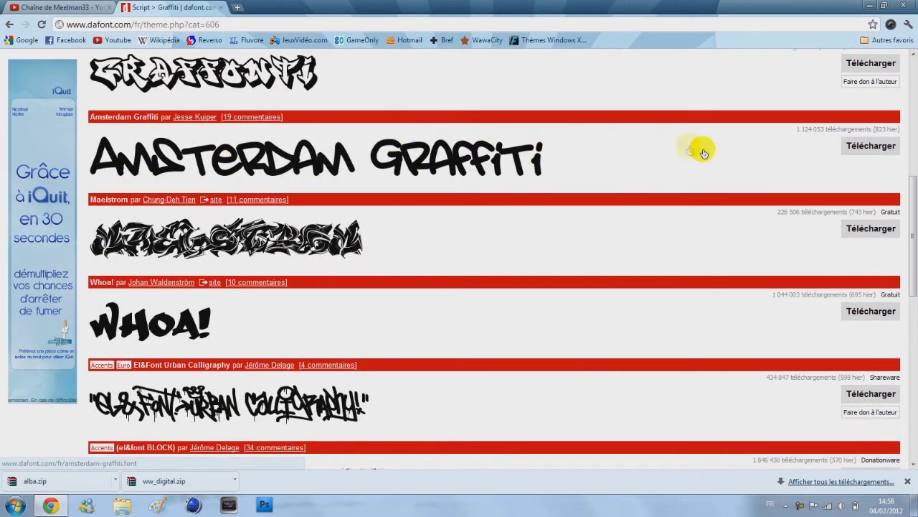
{"action": "left_click", "coordinate": [870, 150]}
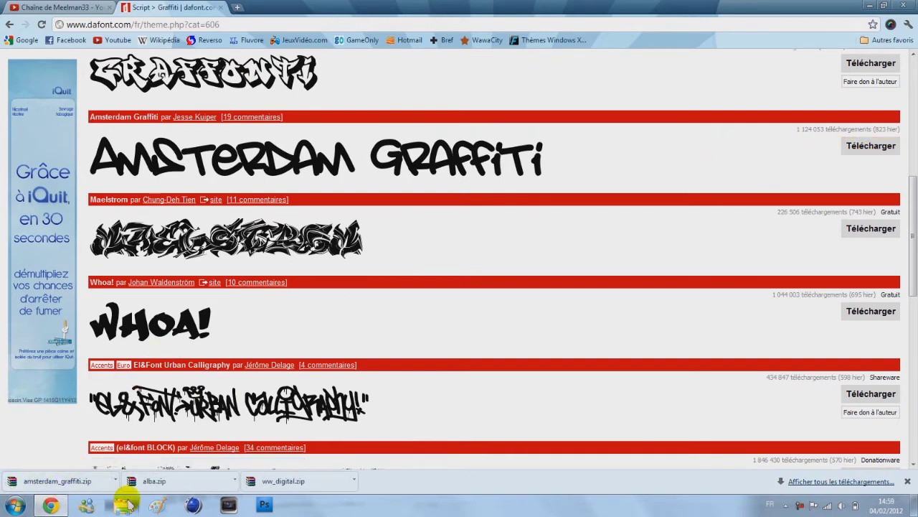
- In Windows Explorer's Téléchargements folder, extract the amsterdam_graffiti archive into its own amsterdam_graffiti folder
{"action": "left_click", "coordinate": [122, 504]}
{"action": "left_click", "coordinate": [37, 100]}
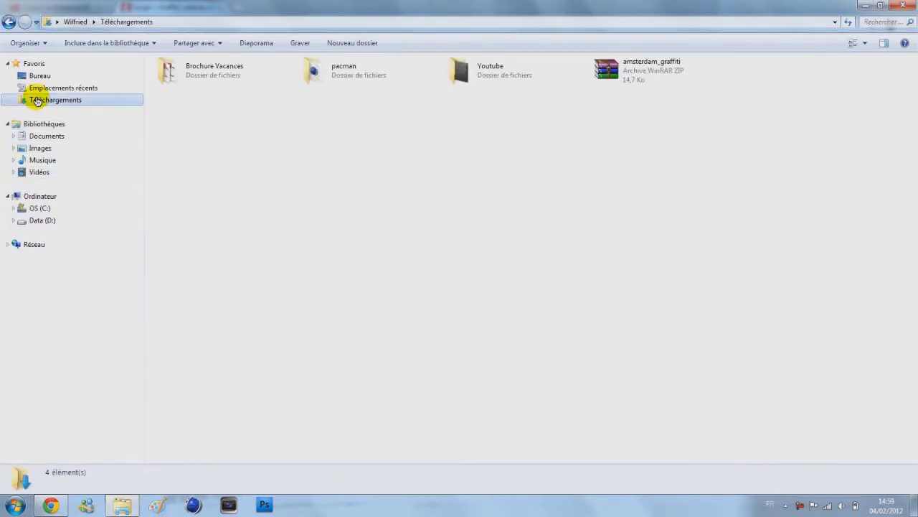
{"action": "left_click", "coordinate": [655, 66]}
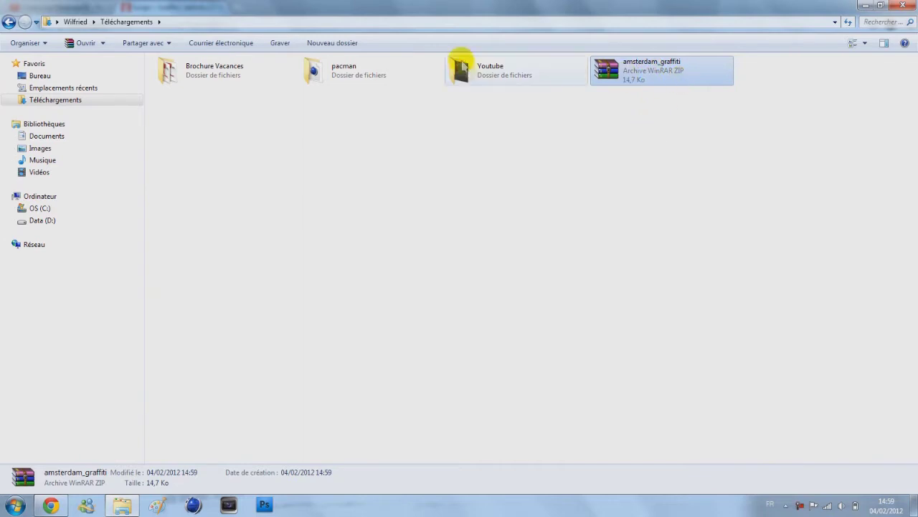
{"action": "right_click", "coordinate": [674, 85]}
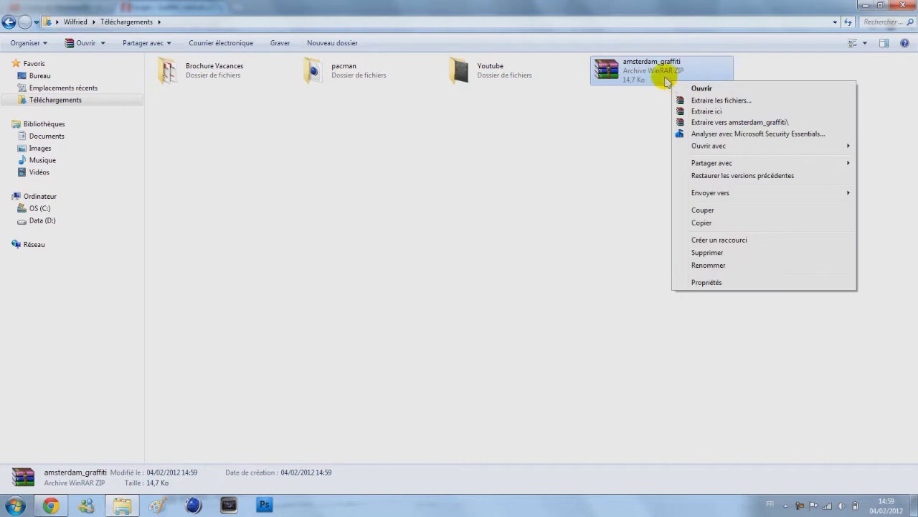
{"action": "left_click", "coordinate": [715, 123]}
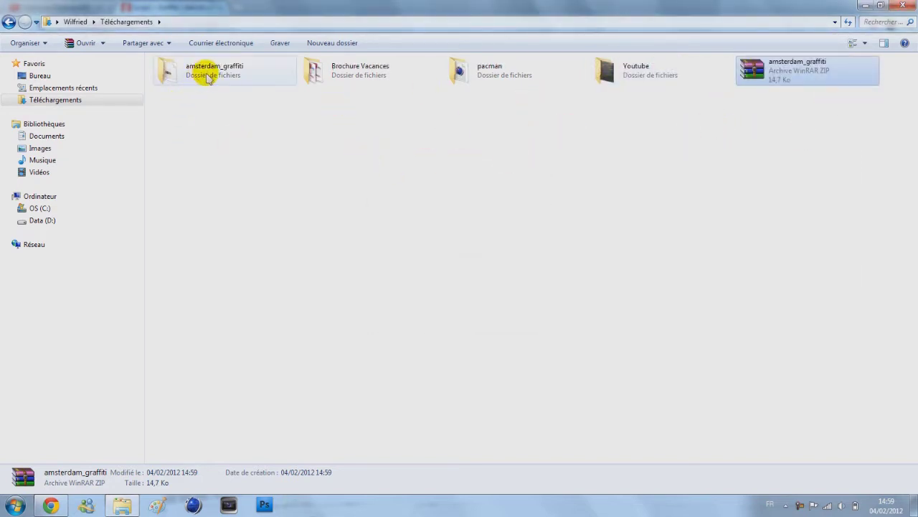
- Open the extracted amsterdam_graffiti folder and install the amsterdam TrueType font on the system
{"action": "double_click", "coordinate": [206, 71]}
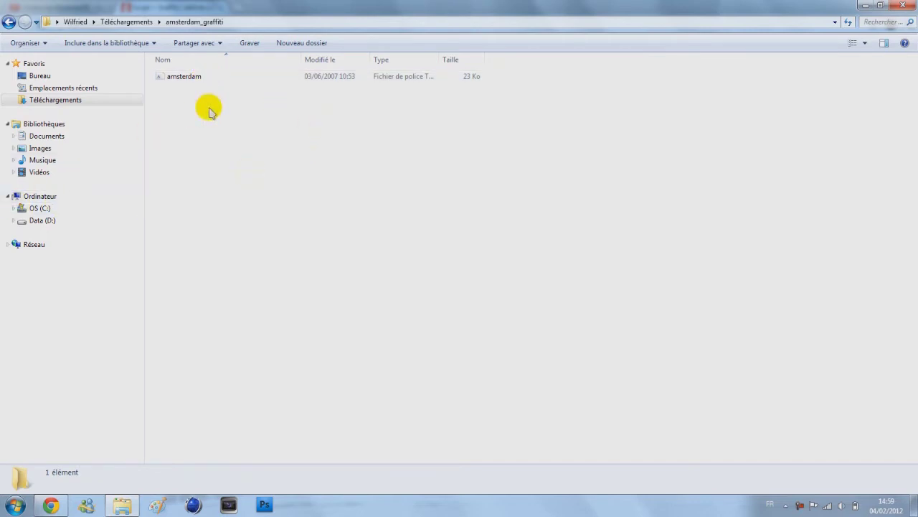
{"action": "left_click", "coordinate": [218, 81]}
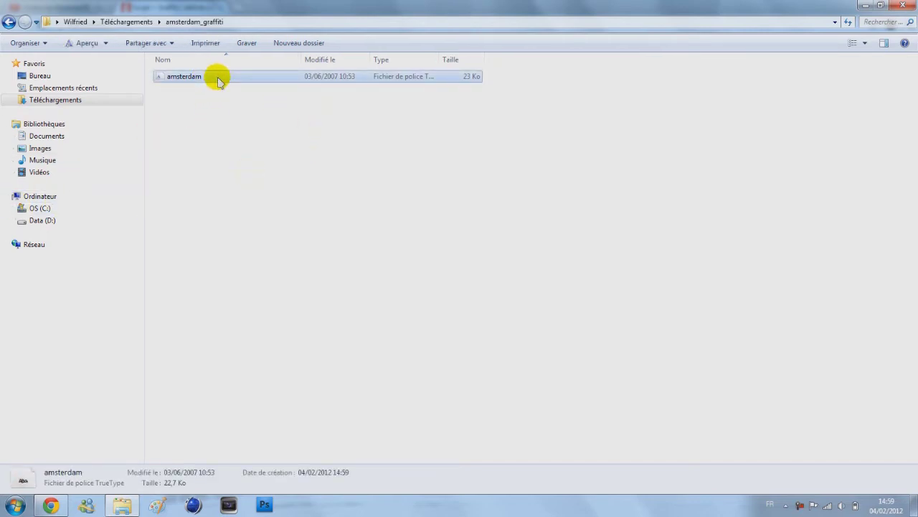
{"action": "right_click", "coordinate": [218, 80]}
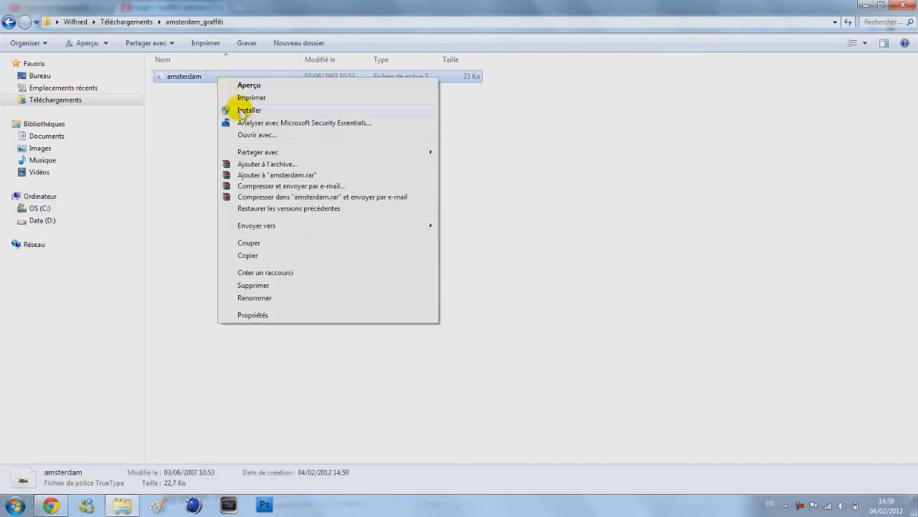
{"action": "left_click", "coordinate": [242, 112]}
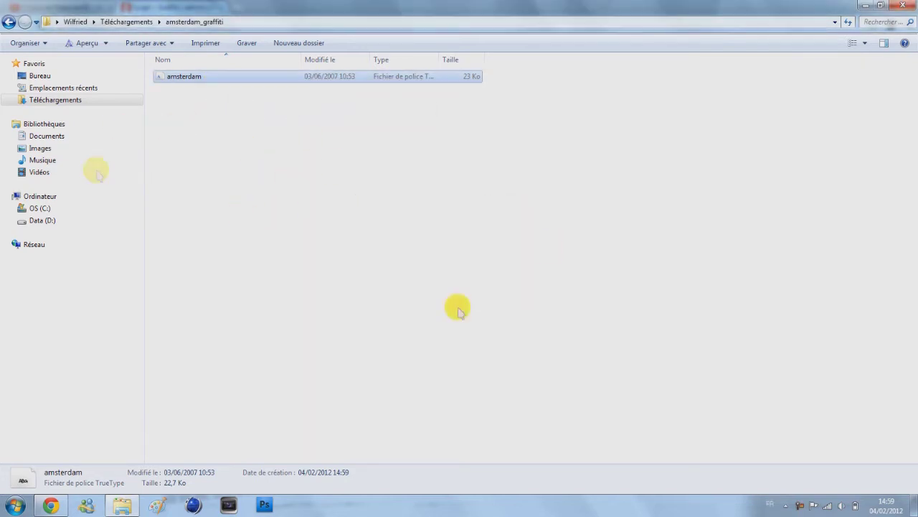
- Minimize the Explorer and browser windows and launch Microsoft Word 2010 from the desktop
{"action": "left_click", "coordinate": [868, 5]}
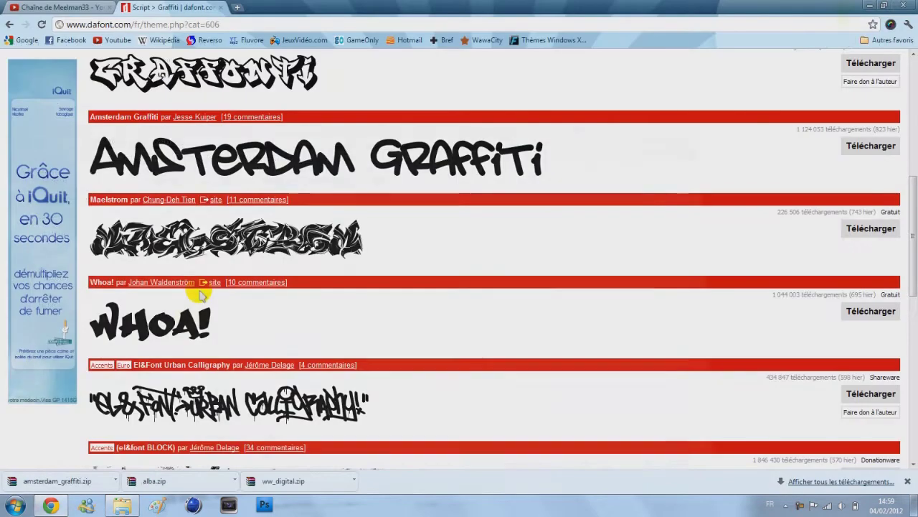
{"action": "left_click", "coordinate": [863, 6]}
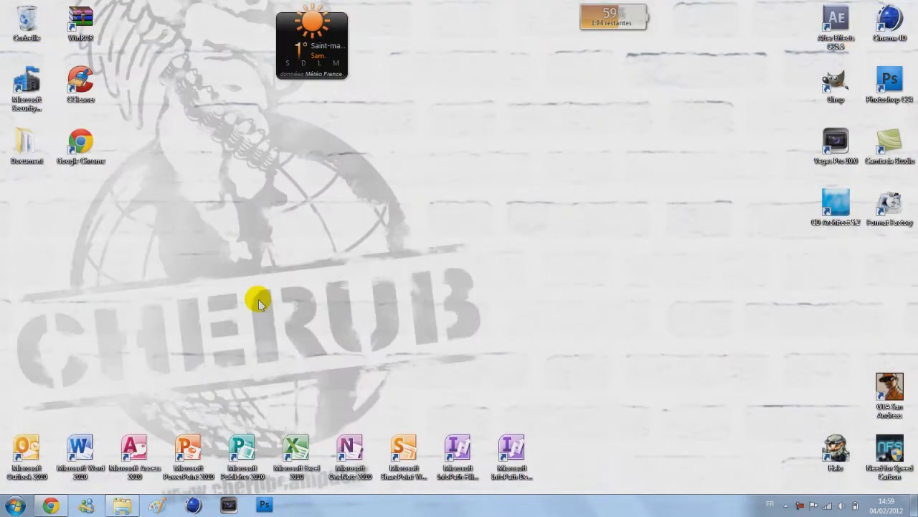
{"action": "double_click", "coordinate": [102, 450]}
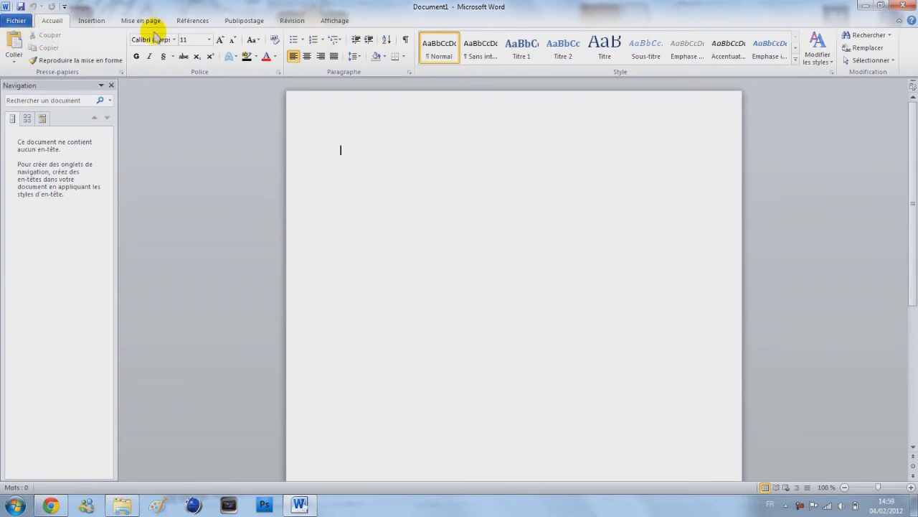
- Set the font to Amsterdam Graffiti at size 48 and write the channel name as sample text in the blank document
{"action": "left_click", "coordinate": [177, 41]}
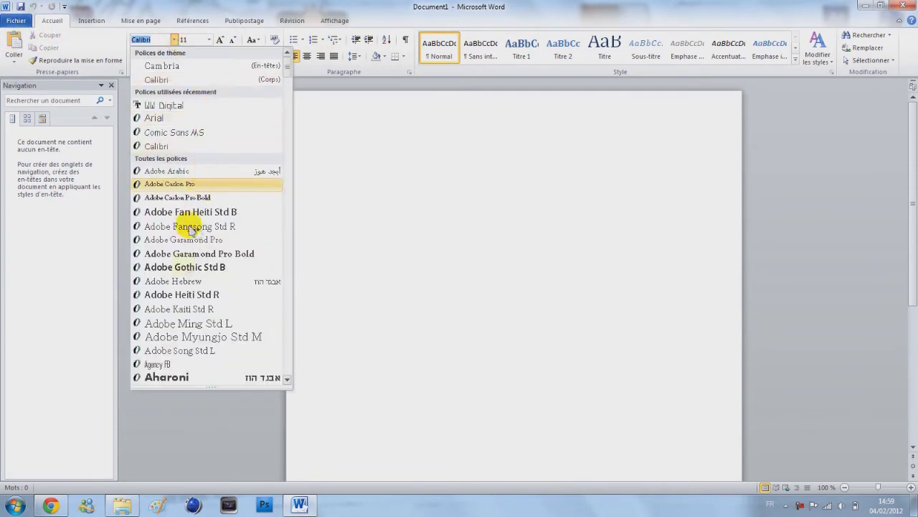
{"action": "scroll", "coordinate": [203, 266], "scroll_direction": "down", "scroll_amount": 3}
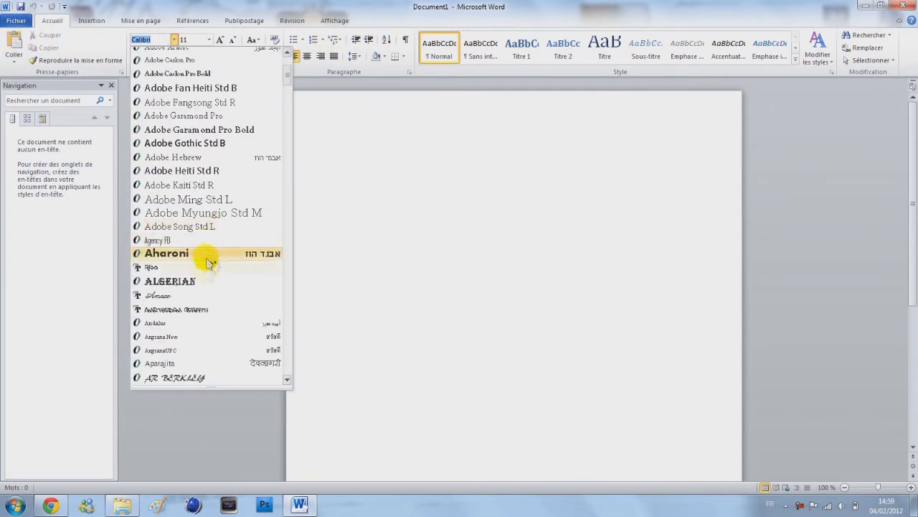
{"action": "left_click", "coordinate": [209, 309]}
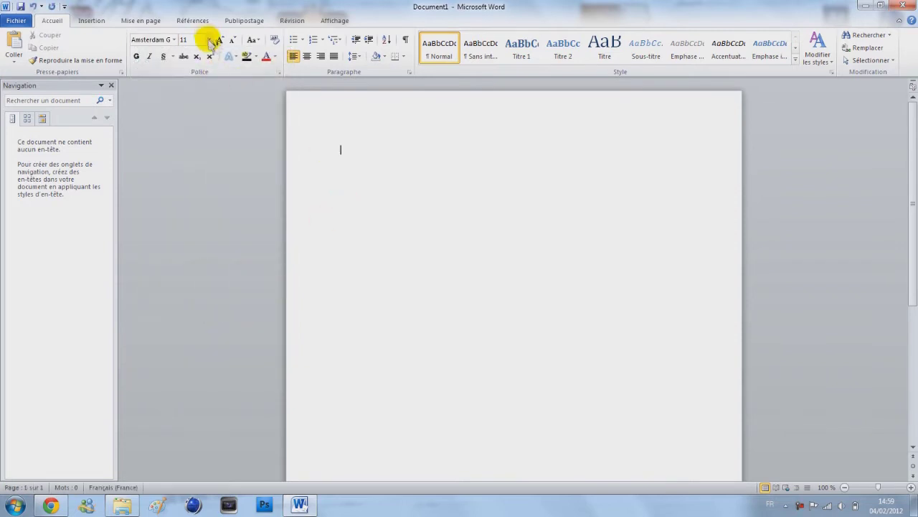
{"action": "left_click", "coordinate": [208, 40]}
{"action": "left_click", "coordinate": [185, 189]}
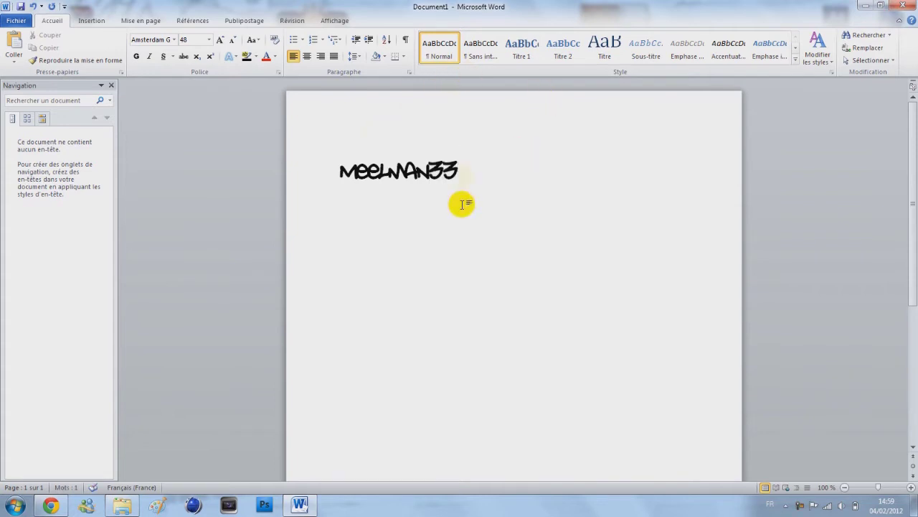
- Close the Word document containing the Amsterdam Graffiti sample text without saving the changes
{"action": "left_click_drag", "start_coordinate": [470, 161], "coordinate": [303, 148]}
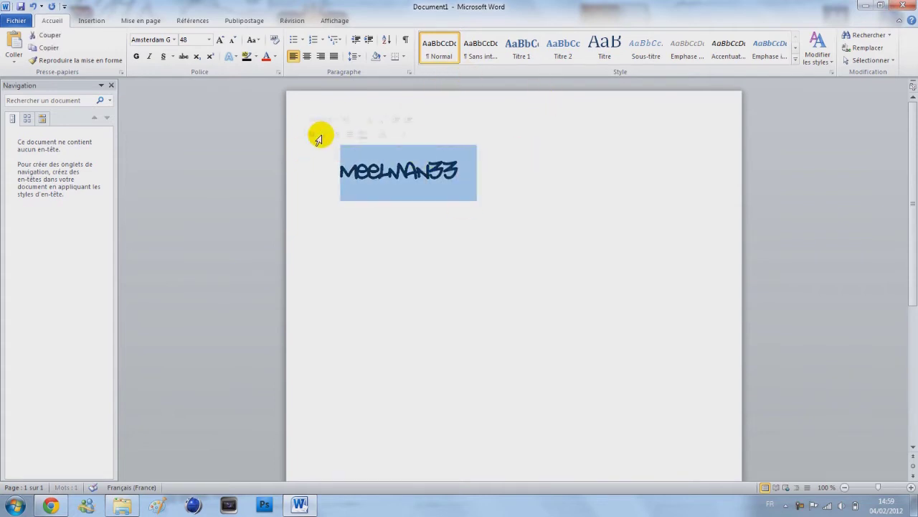
{"action": "left_click", "coordinate": [478, 198]}
{"action": "left_click", "coordinate": [904, 5]}
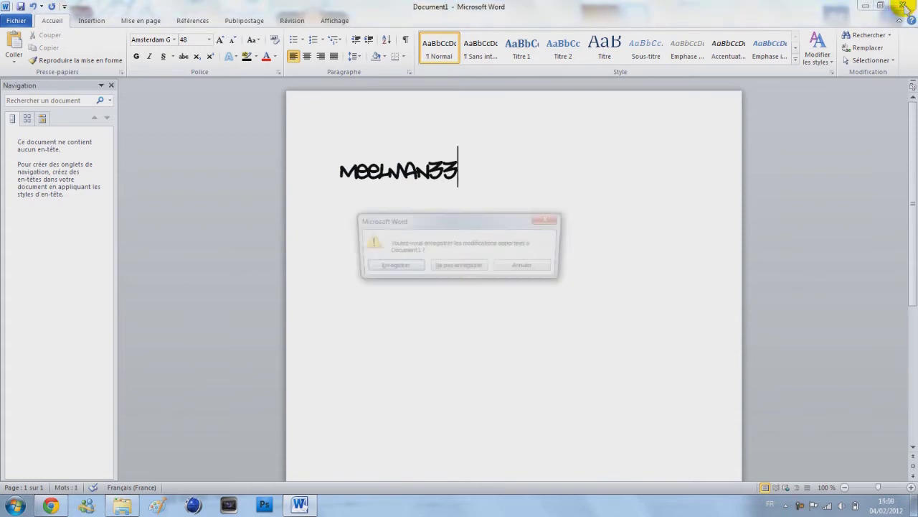
{"action": "left_click", "coordinate": [483, 267]}
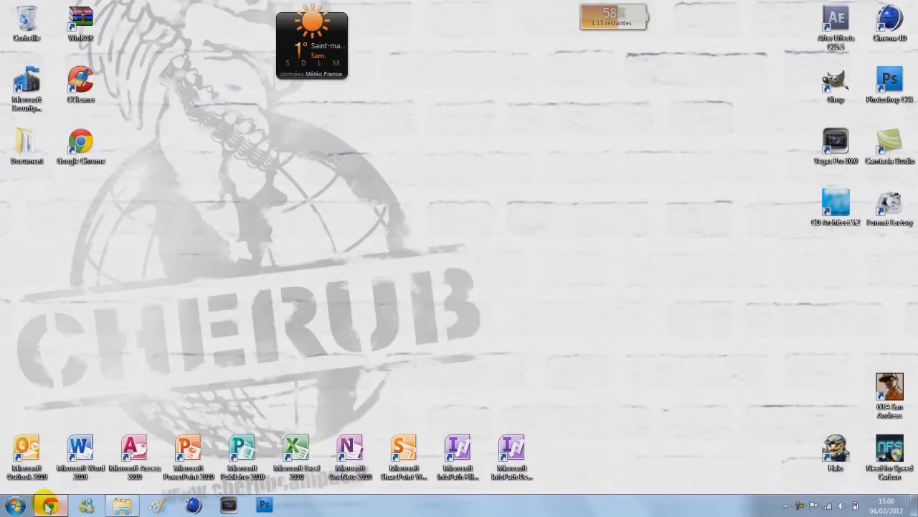
- Switch to Chrome and download the Tramlib font from dafont's Fantaisie > Usé category
{"action": "left_click", "coordinate": [48, 505]}
{"action": "scroll", "coordinate": [236, 197], "scroll_direction": "up", "scroll_amount": 5}
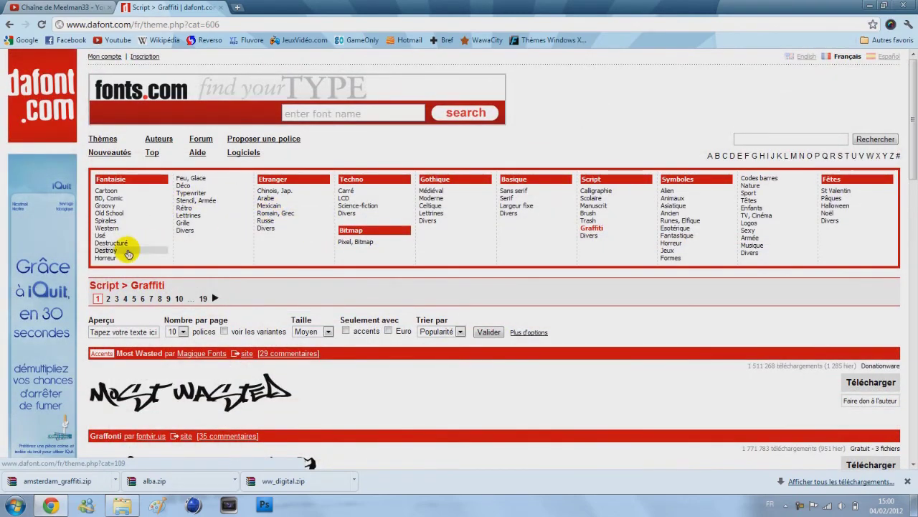
{"action": "left_click", "coordinate": [101, 235]}
{"action": "scroll", "coordinate": [237, 239], "scroll_direction": "down", "scroll_amount": 4}
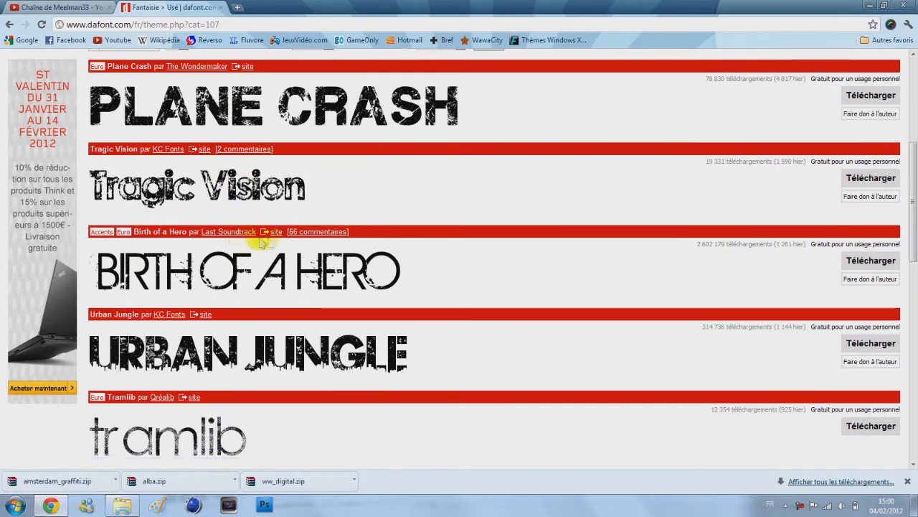
{"action": "scroll", "coordinate": [328, 217], "scroll_direction": "down", "scroll_amount": 1}
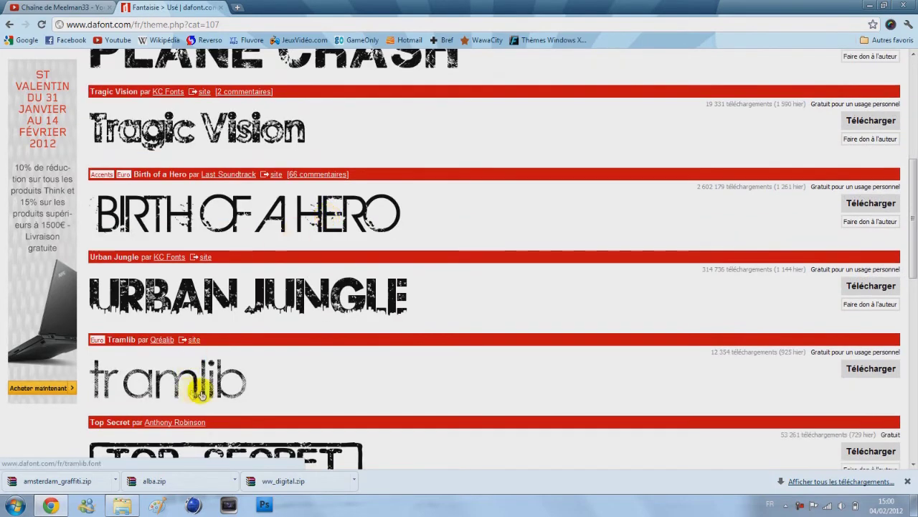
{"action": "left_click", "coordinate": [861, 370]}
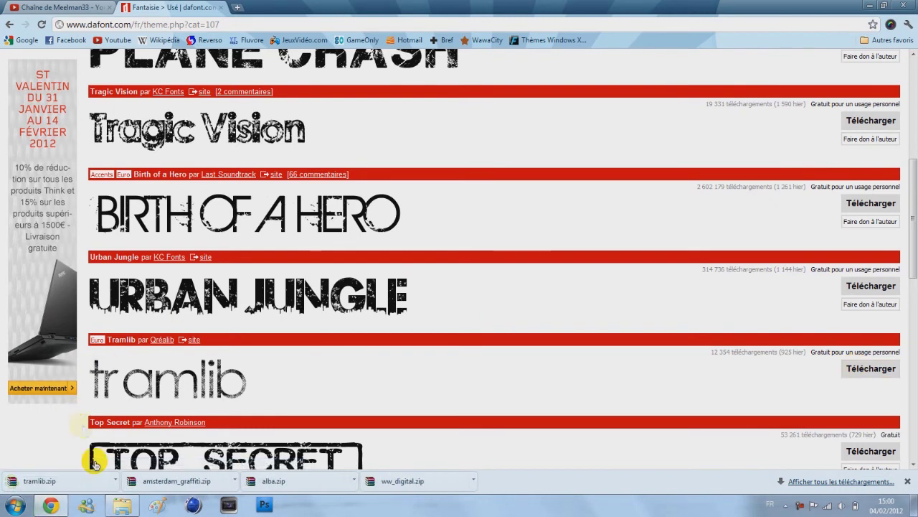
- Switch to Windows Explorer and extract the tramlib archive in Téléchargements into its own tramlib folder
{"action": "left_click", "coordinate": [121, 504]}
{"action": "left_click", "coordinate": [79, 104]}
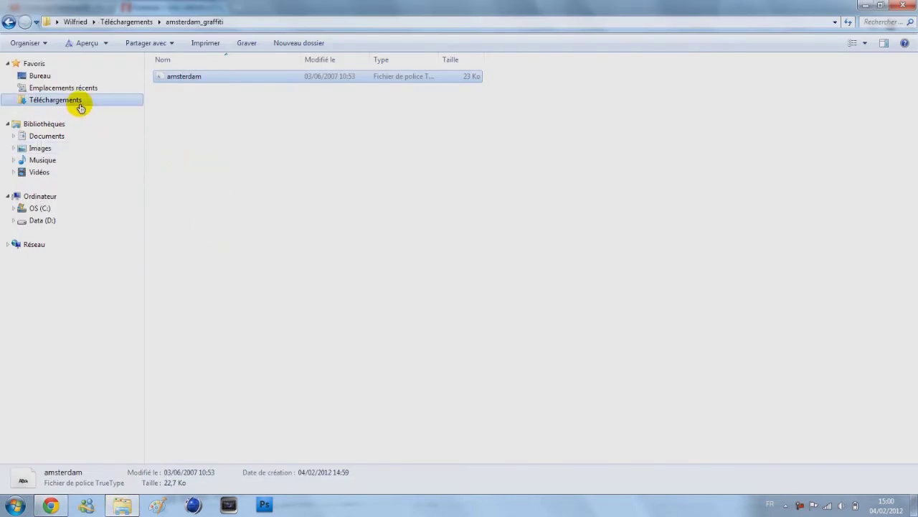
{"action": "right_click", "coordinate": [237, 97]}
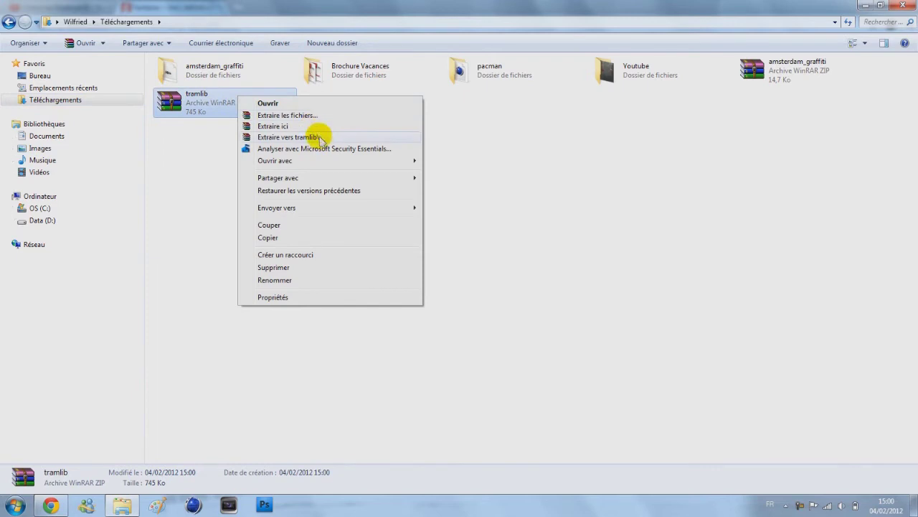
{"action": "left_click", "coordinate": [321, 140]}
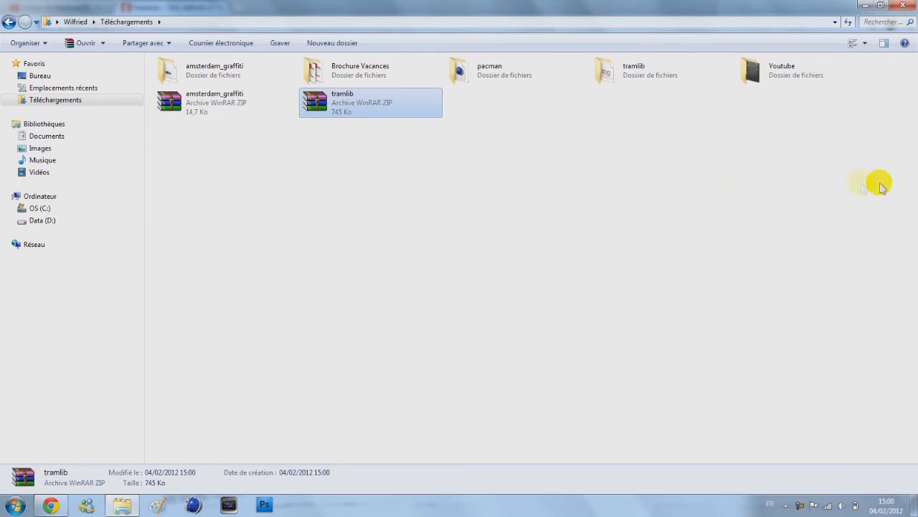
- Open the extracted tramlib folder and copy the tramlib TrueType font file
{"action": "double_click", "coordinate": [667, 75]}
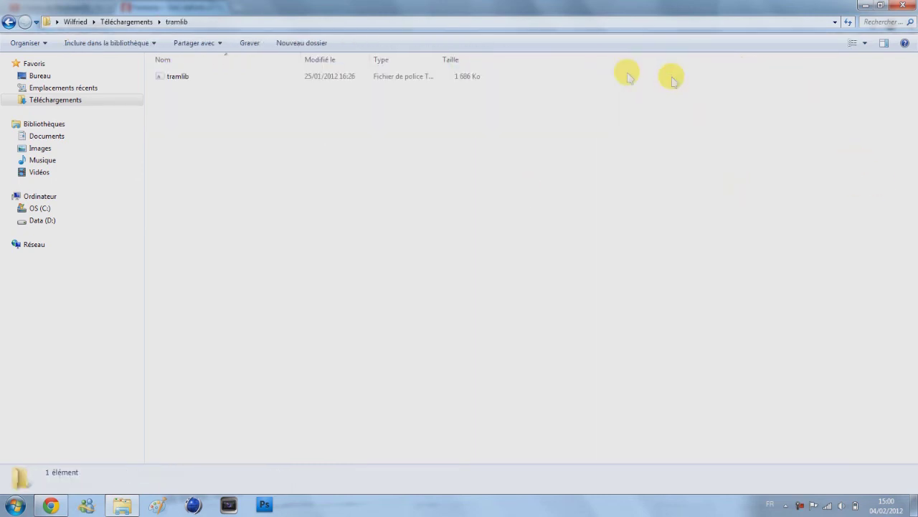
{"action": "left_click", "coordinate": [231, 77]}
{"action": "right_click", "coordinate": [231, 78]}
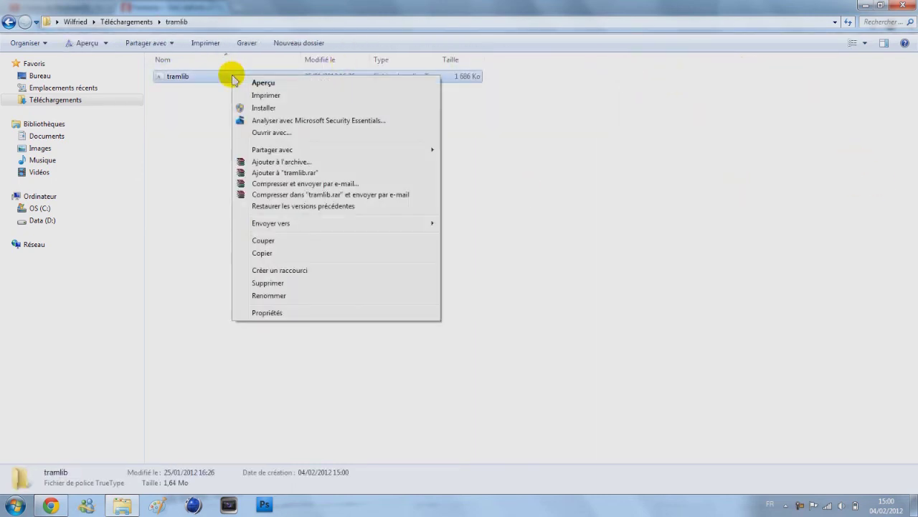
{"action": "left_click", "coordinate": [273, 255]}
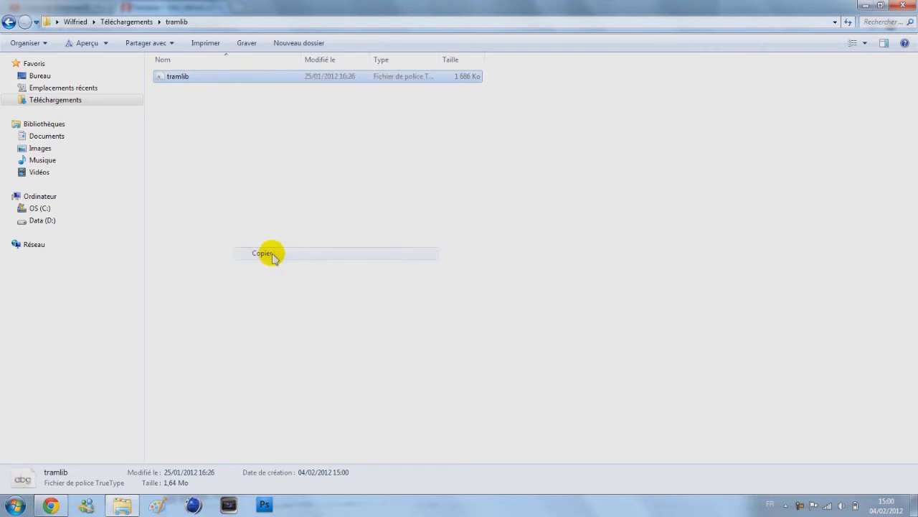
- Install the copied tramlib font by pasting it into the Fonts folder under Windows on the C: drive
{"action": "left_click", "coordinate": [84, 210]}
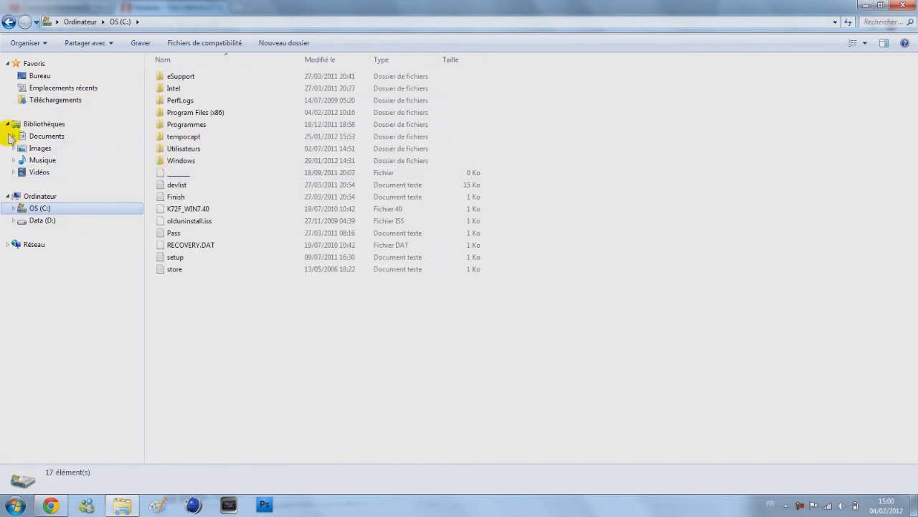
{"action": "double_click", "coordinate": [251, 165]}
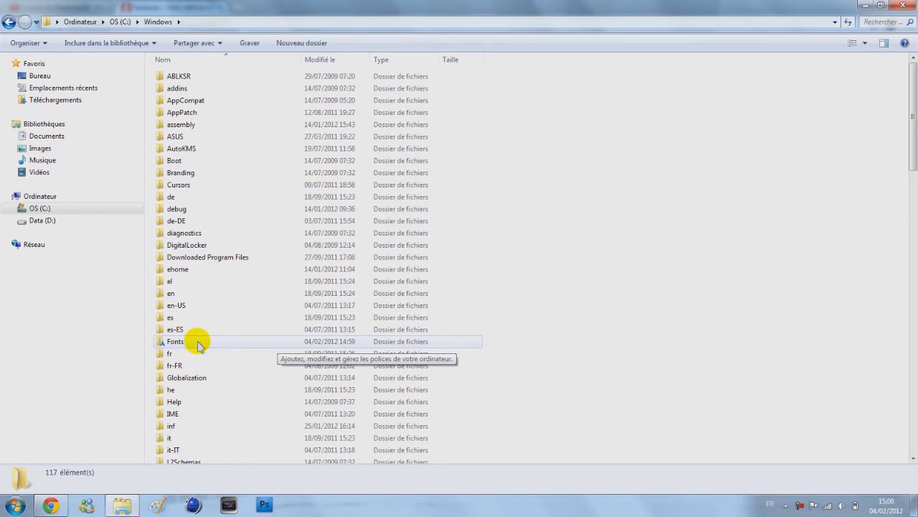
{"action": "left_click", "coordinate": [165, 346]}
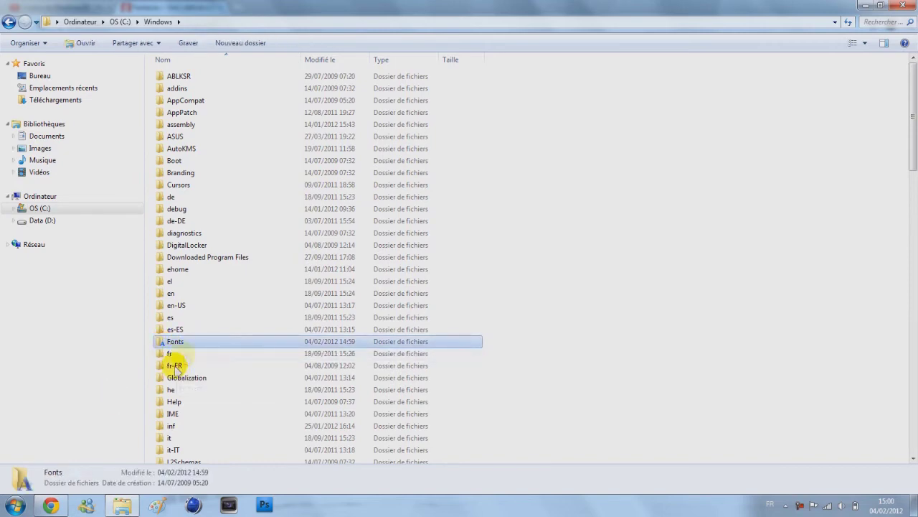
{"action": "double_click", "coordinate": [185, 346]}
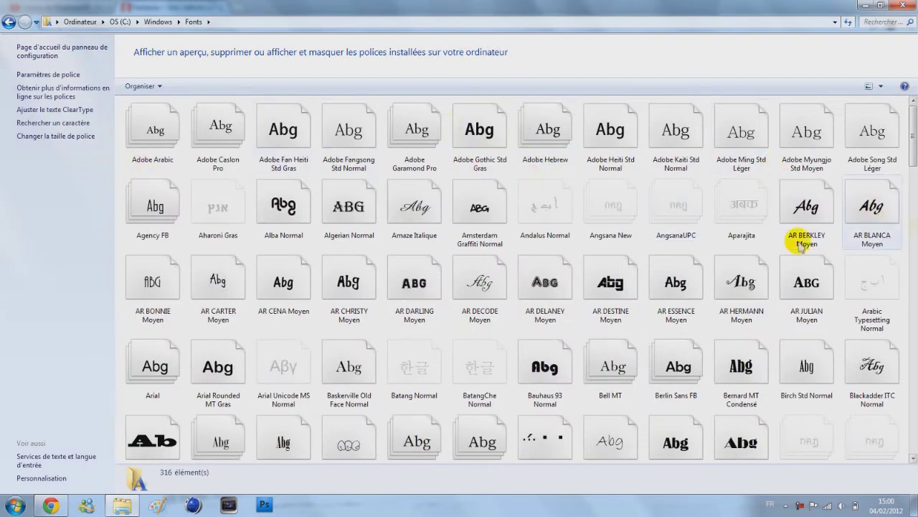
{"action": "scroll", "coordinate": [793, 211], "scroll_direction": "down", "scroll_amount": 3}
{"action": "scroll", "coordinate": [793, 212], "scroll_direction": "down", "scroll_amount": 20}
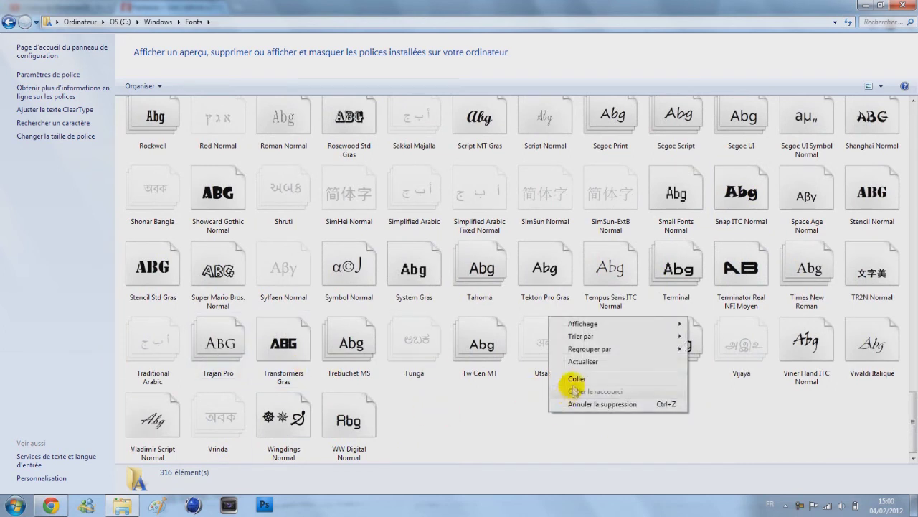
{"action": "left_click", "coordinate": [575, 382]}
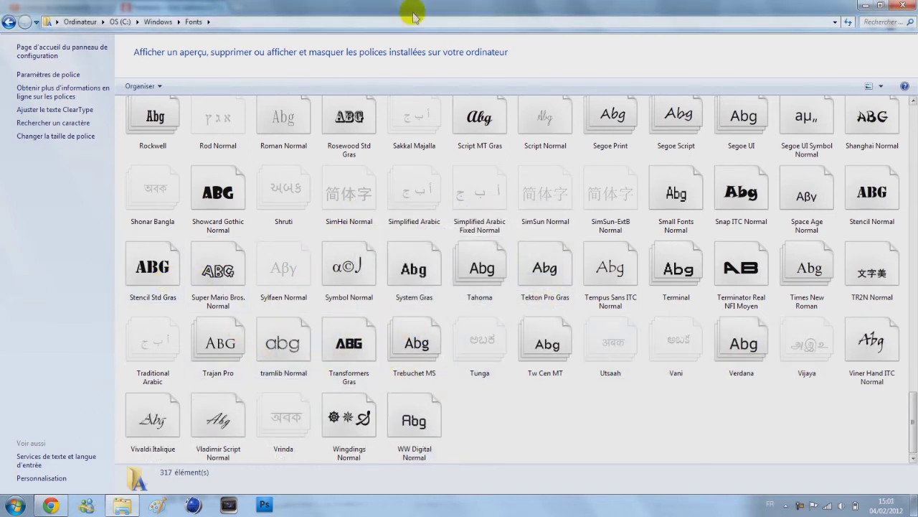
- Minimize the Explorer and browser windows and launch Microsoft Word 2010 with a blank document
{"action": "left_click", "coordinate": [870, 8]}
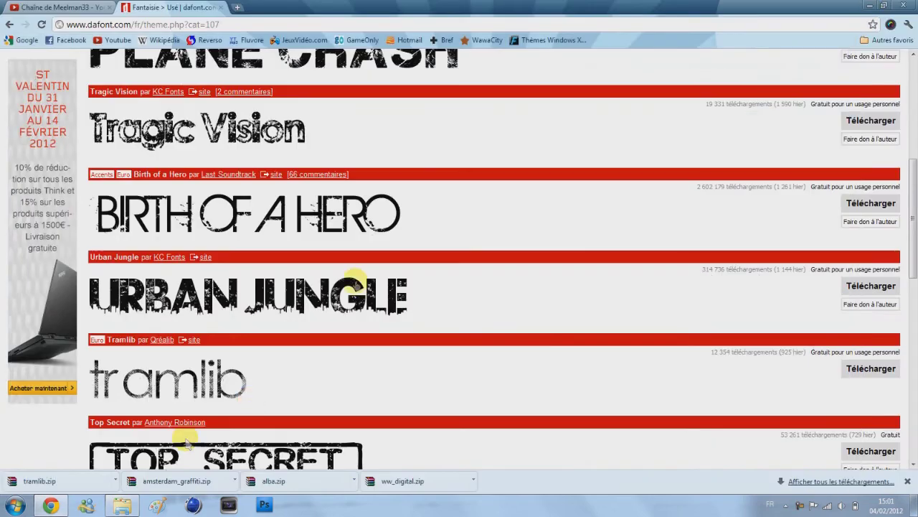
{"action": "left_click", "coordinate": [869, 6]}
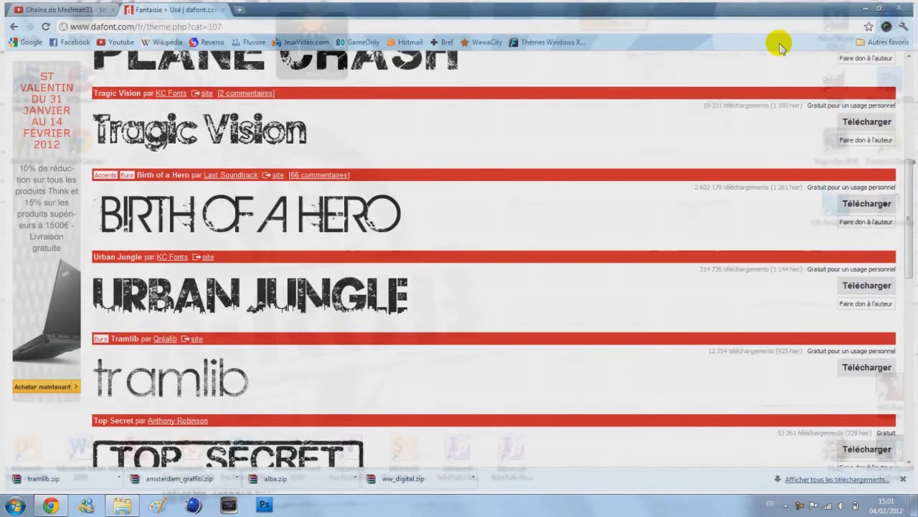
{"action": "double_click", "coordinate": [75, 450]}
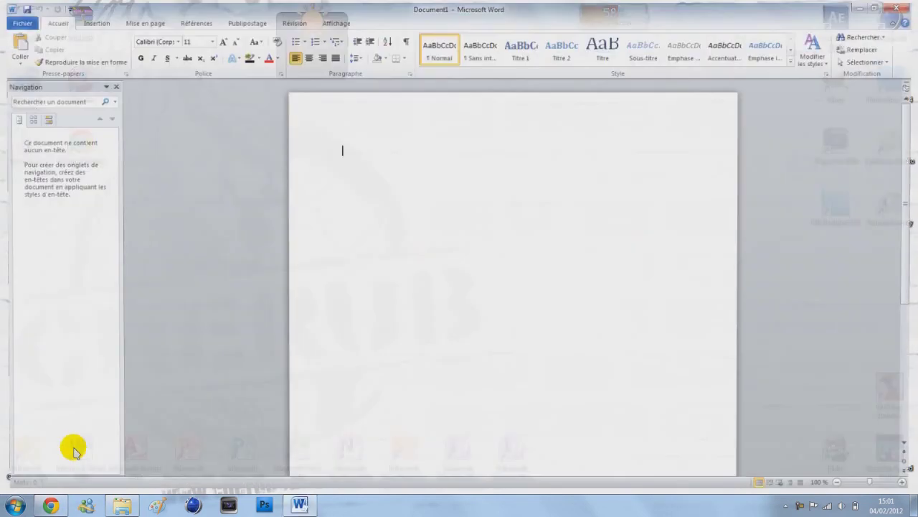
- Set the font to tramlib at size 72 and write the channel name as sample text
{"action": "left_click", "coordinate": [177, 40]}
{"action": "scroll", "coordinate": [237, 122], "scroll_direction": "down", "scroll_amount": 10}
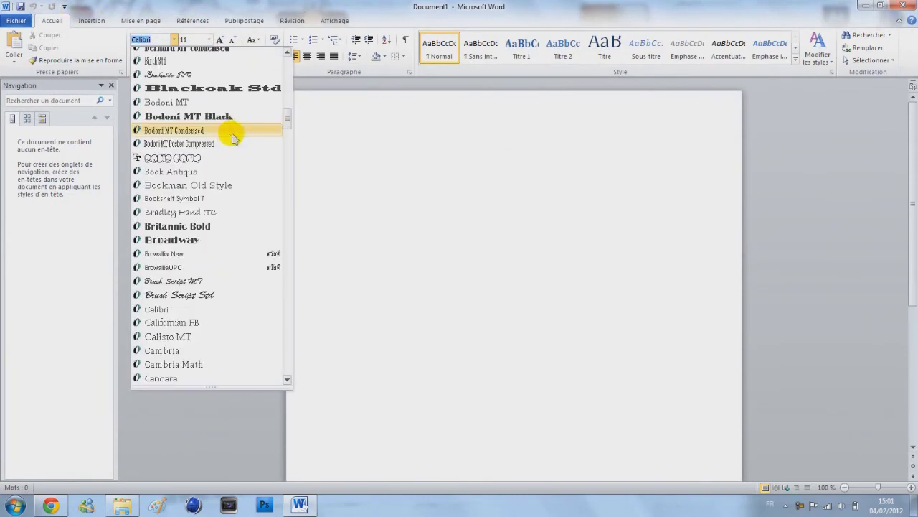
{"action": "left_click_drag", "start_coordinate": [288, 115], "coordinate": [285, 363]}
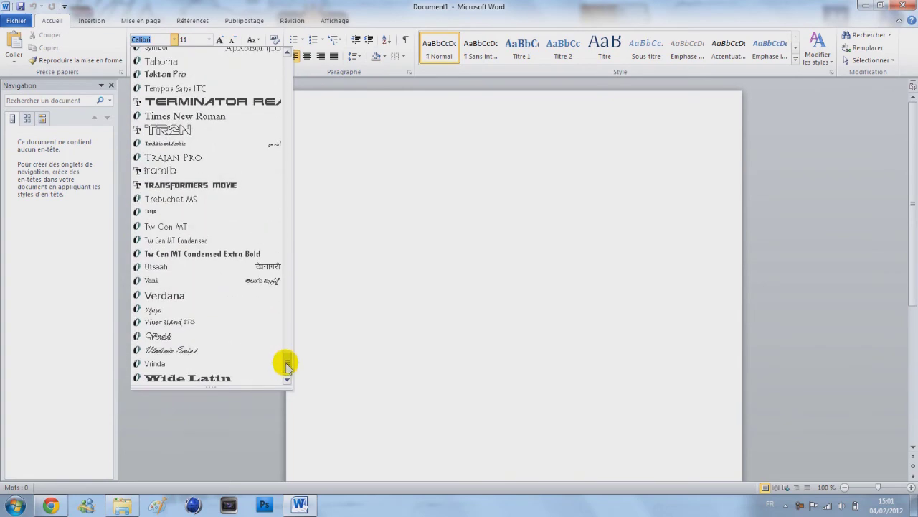
{"action": "left_click", "coordinate": [180, 171]}
{"action": "left_click", "coordinate": [209, 39]}
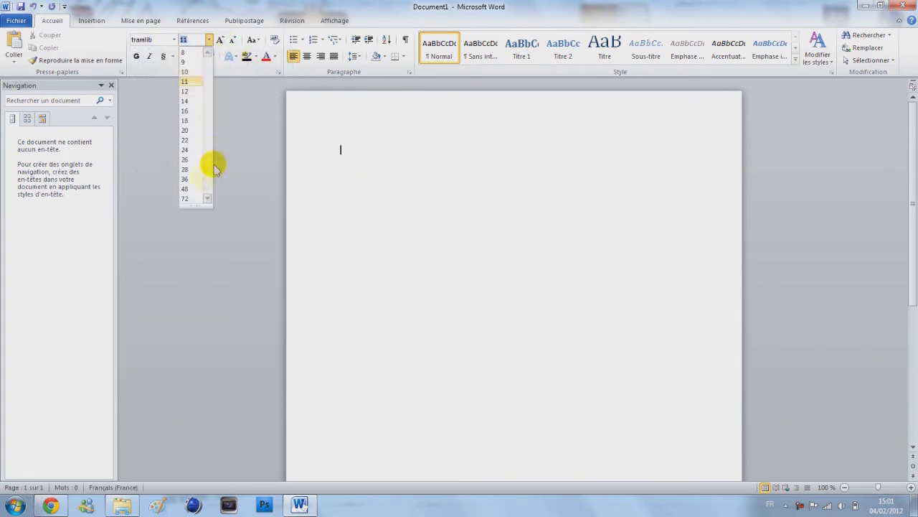
{"action": "left_click", "coordinate": [185, 198]}
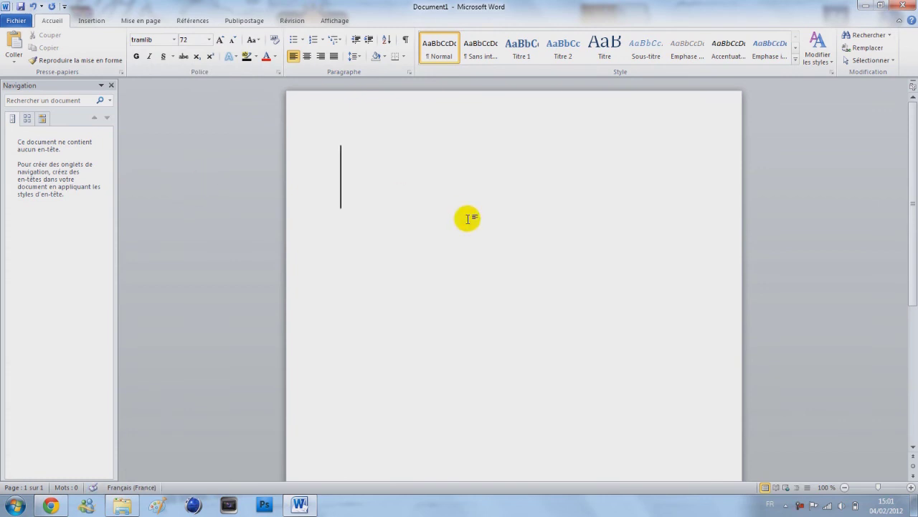
{"action": "type", "text": "meelman33"}
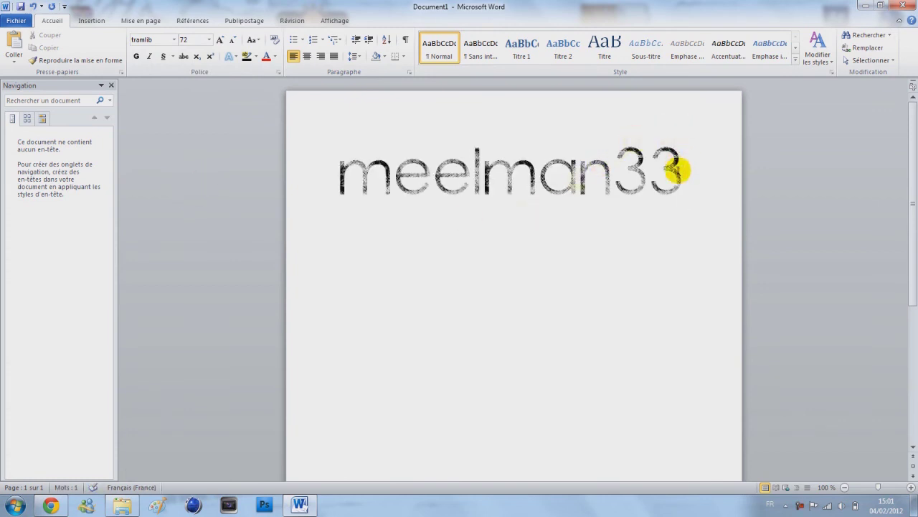
- Close the tramlib test document and Word, discarding the changes
{"action": "left_click_drag", "start_coordinate": [678, 175], "coordinate": [324, 168]}
{"action": "left_click", "coordinate": [651, 175]}
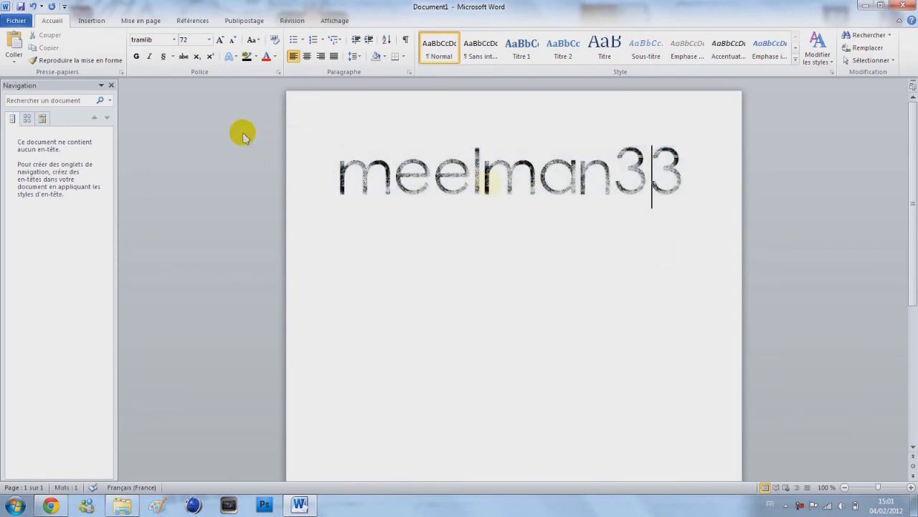
{"action": "left_click", "coordinate": [898, 7]}
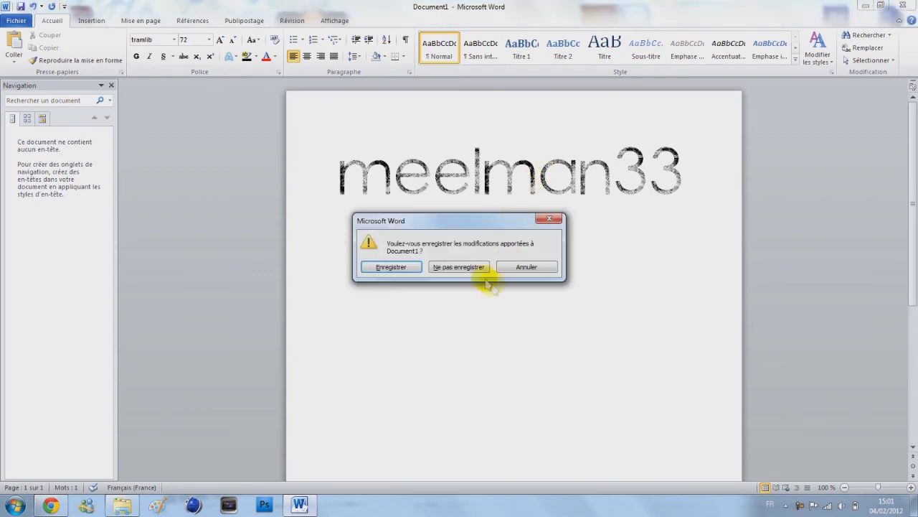
{"action": "left_click", "coordinate": [458, 271]}
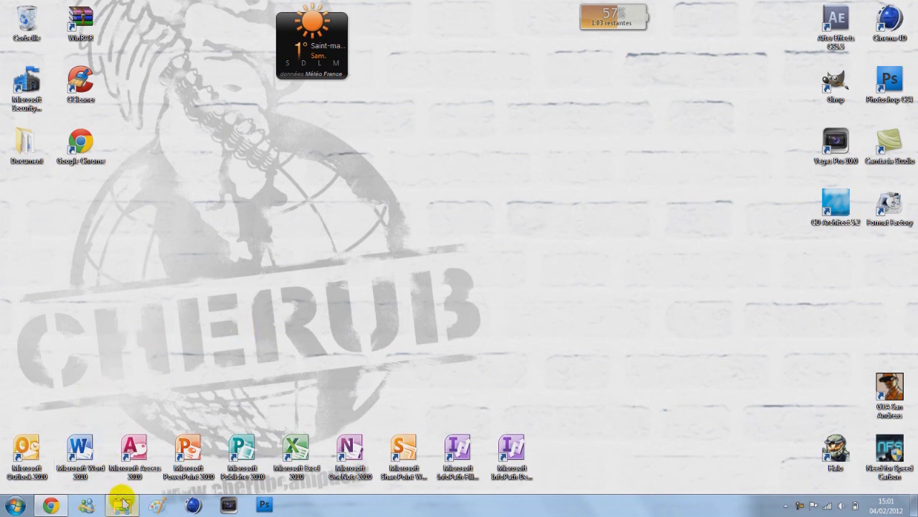
{"action": "mouse_move", "coordinate": [124, 503]}
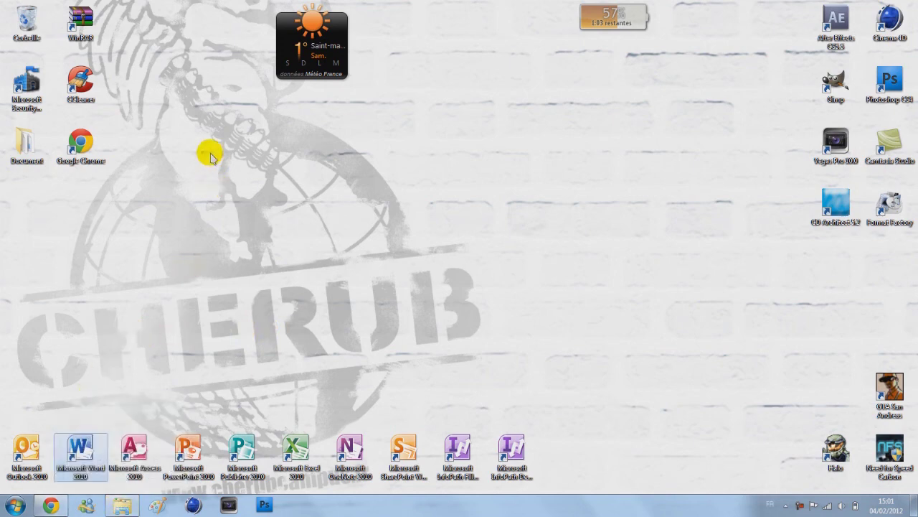